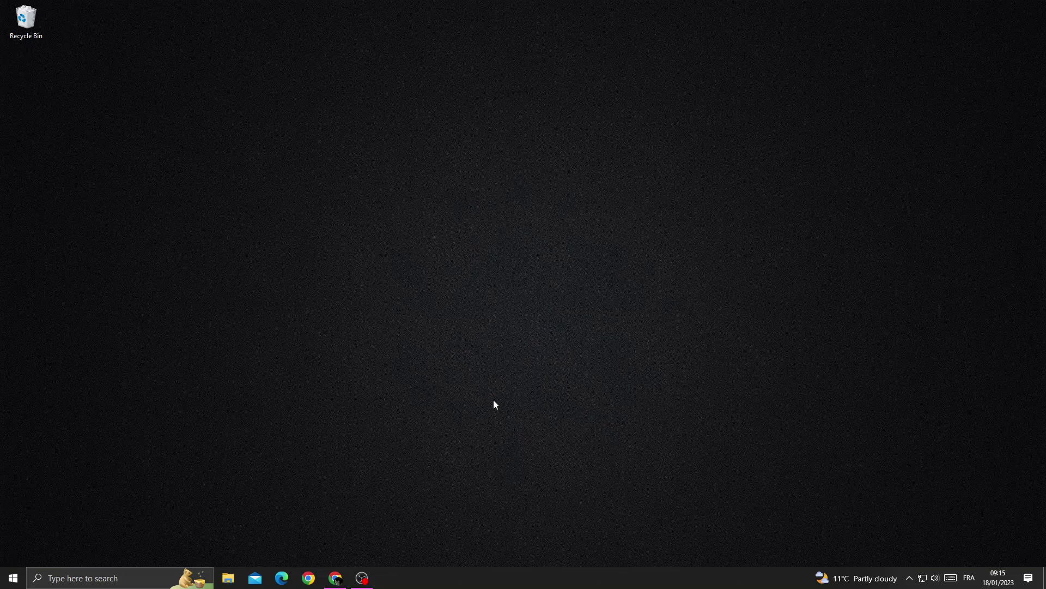
Open Task Manager in full view, inspect the Google Chrome process, then close the window.
right_click(483, 582)
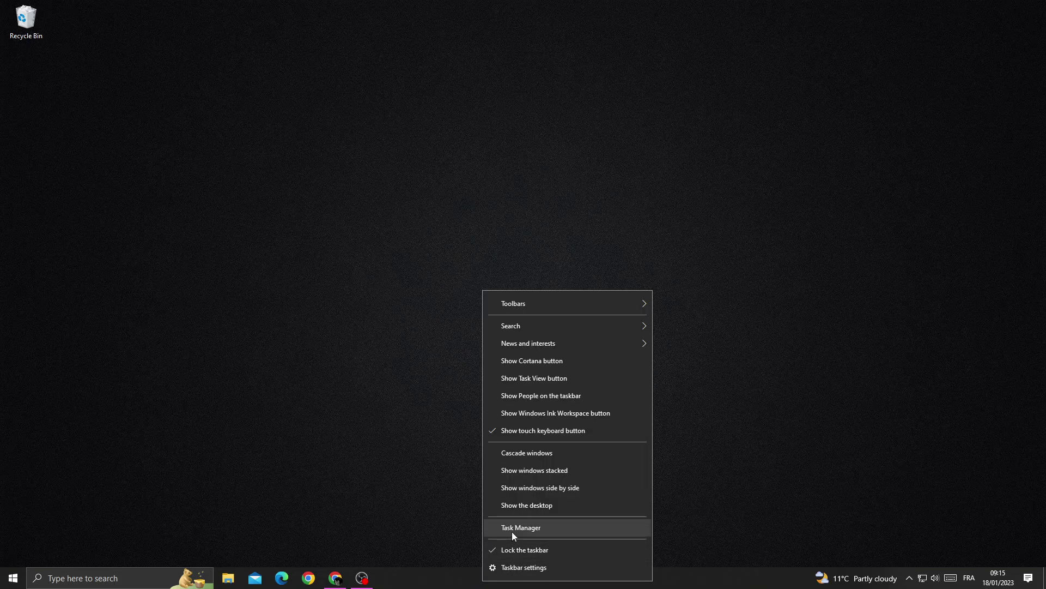
left_click(513, 528)
left_click(387, 446)
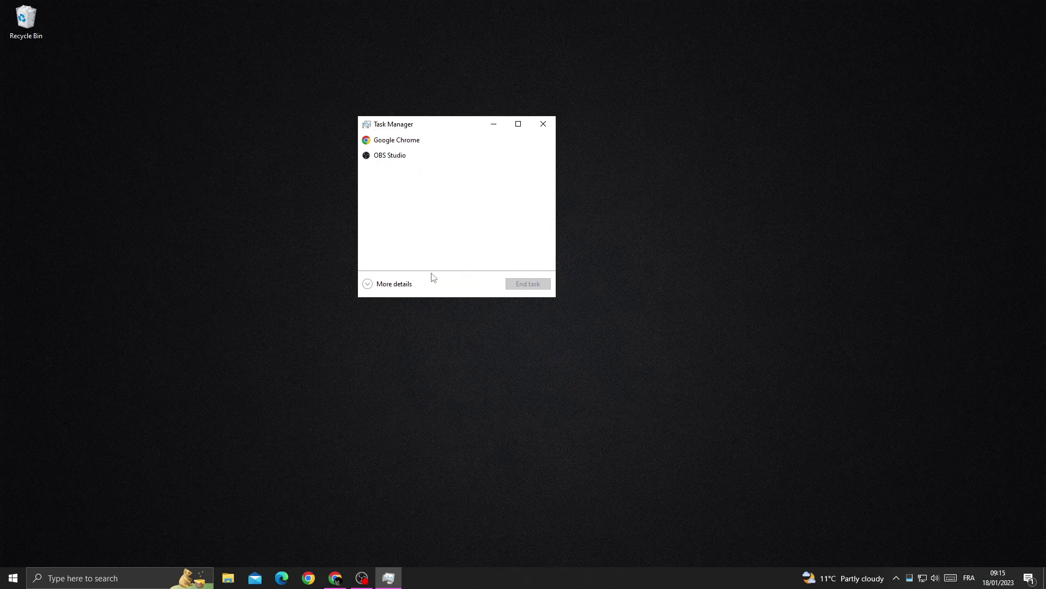
left_click(382, 284)
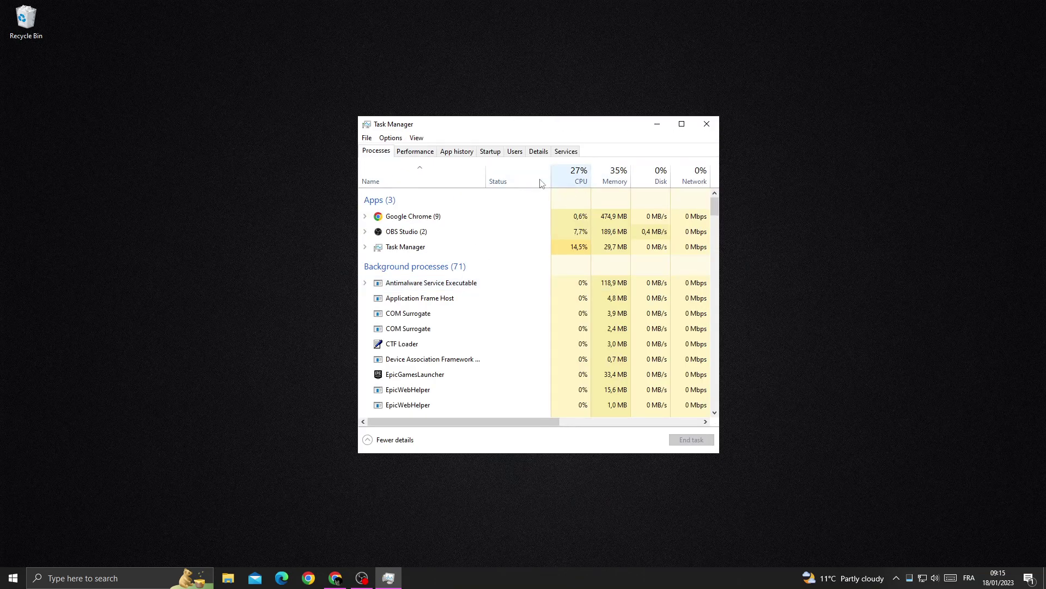
right_click(476, 218)
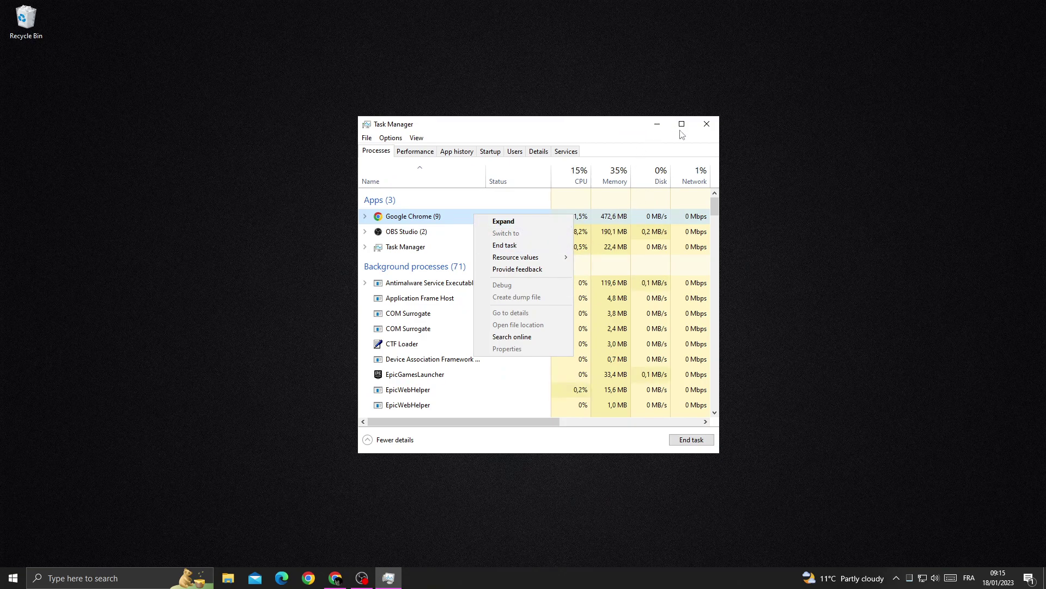
left_click(682, 124)
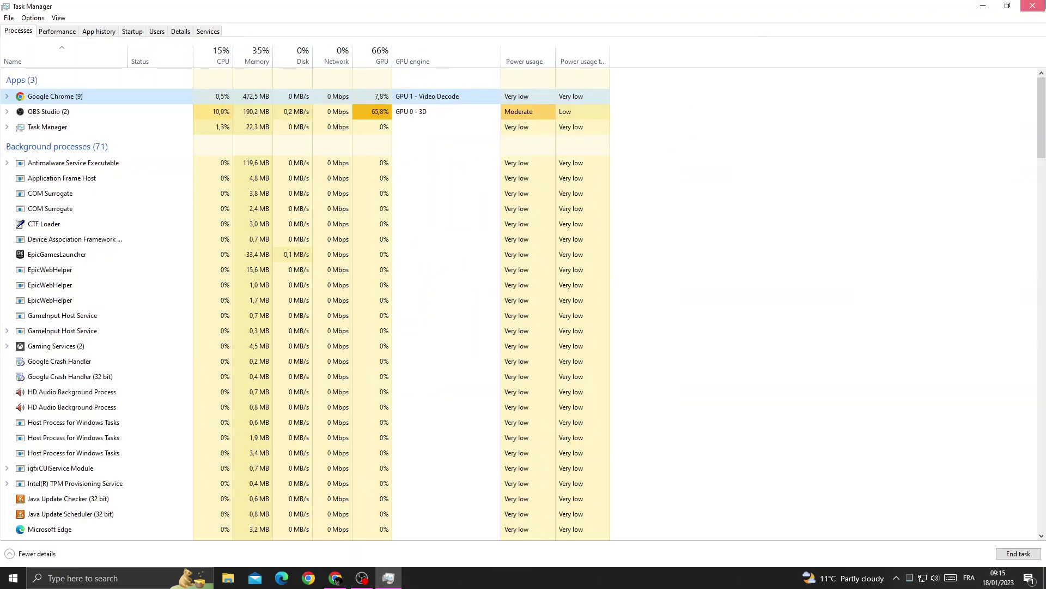
left_click(1028, 7)
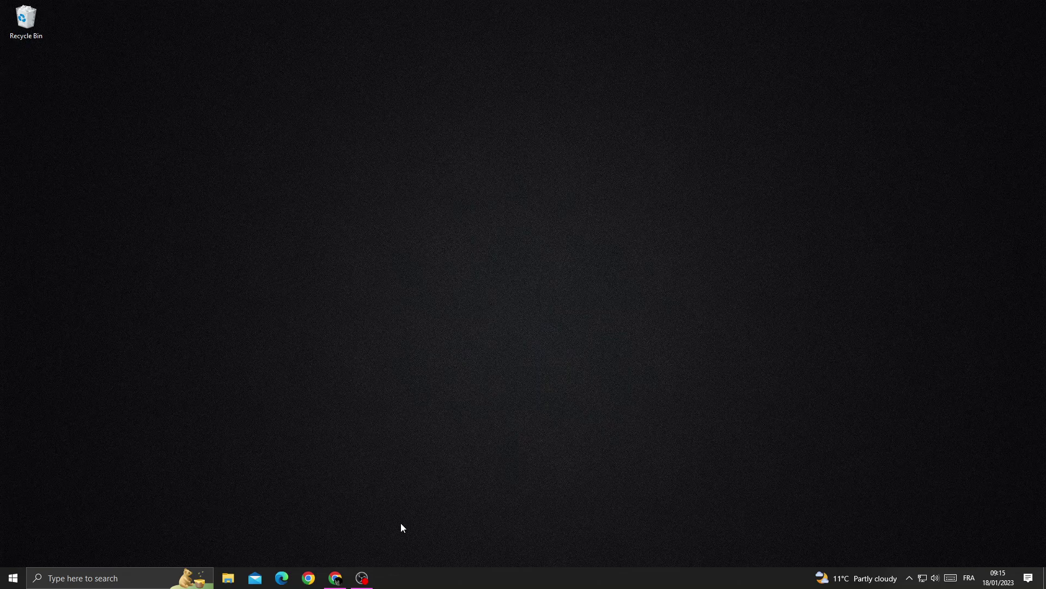
Reopen Task Manager on the Details tab and select msedge.exe with PID 4636.
right_click(496, 572)
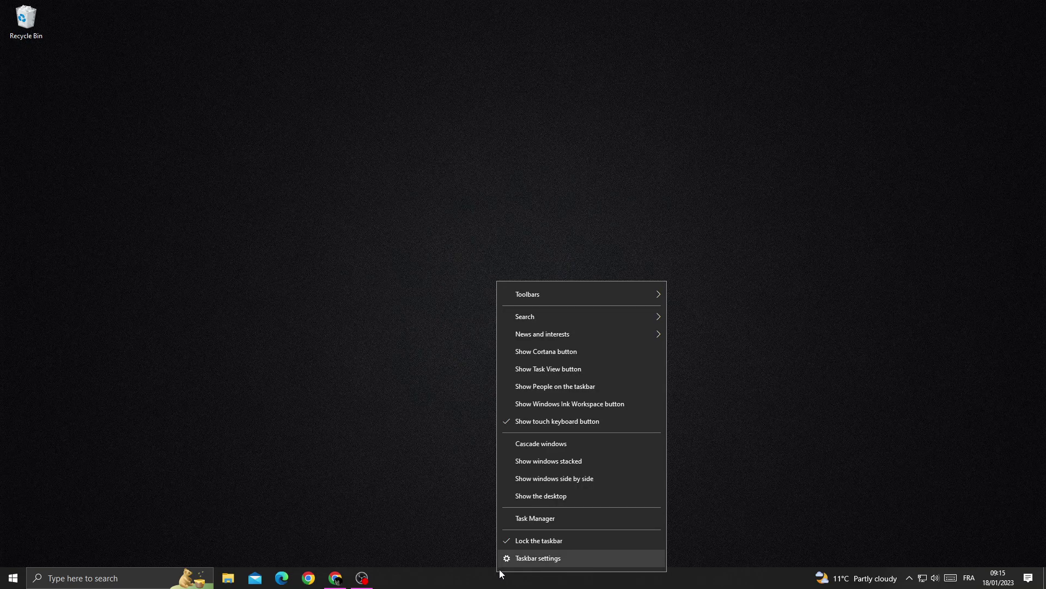
left_click(540, 520)
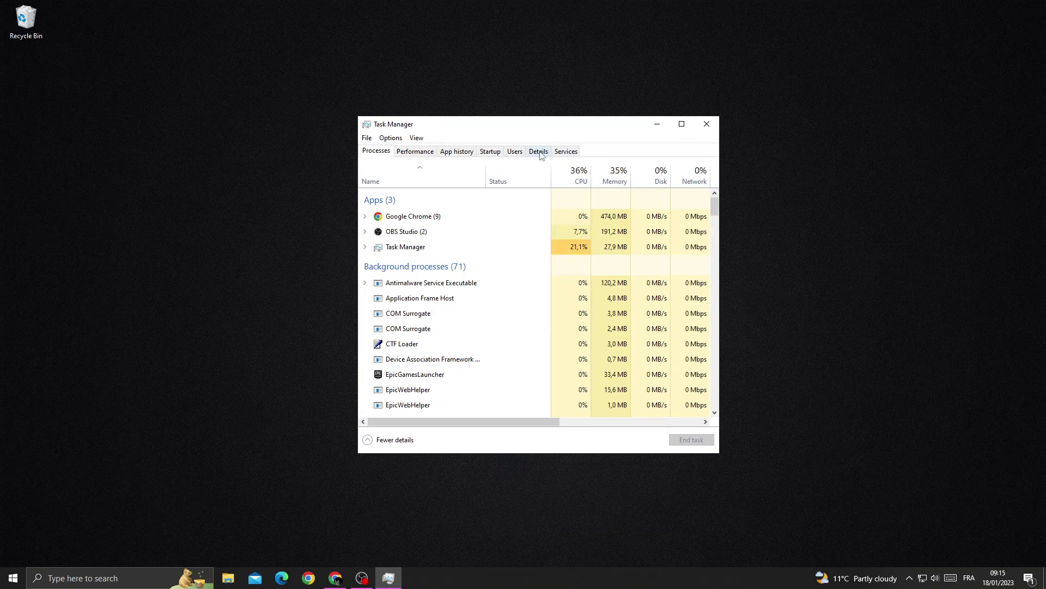
left_click(539, 151)
mouse_move(714, 184)
left_mouse_down()
mouse_move(716, 264)
mouse_move(716, 229)
left_mouse_up()
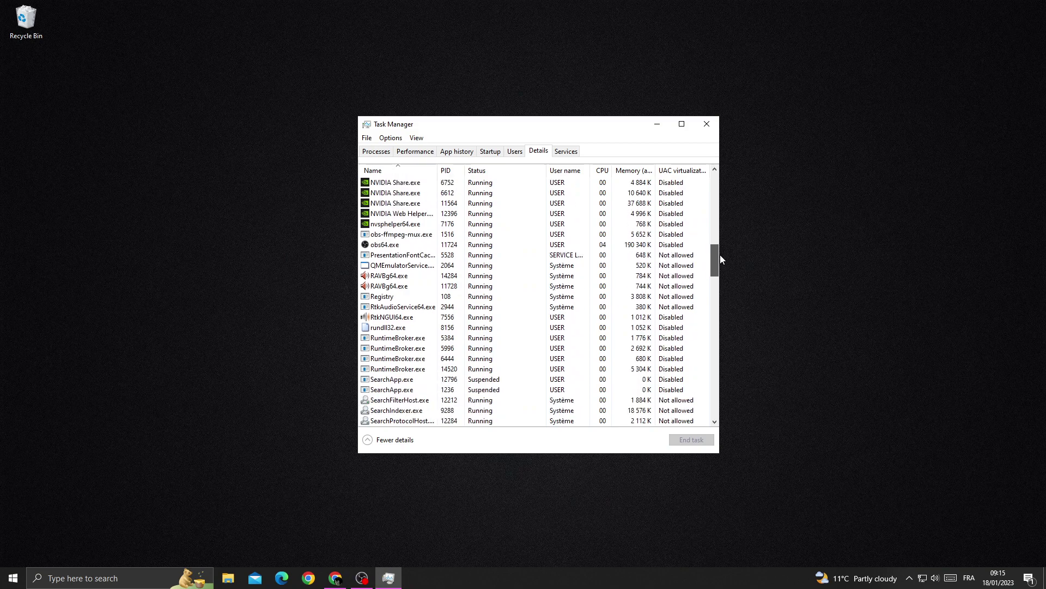
left_click(388, 234)
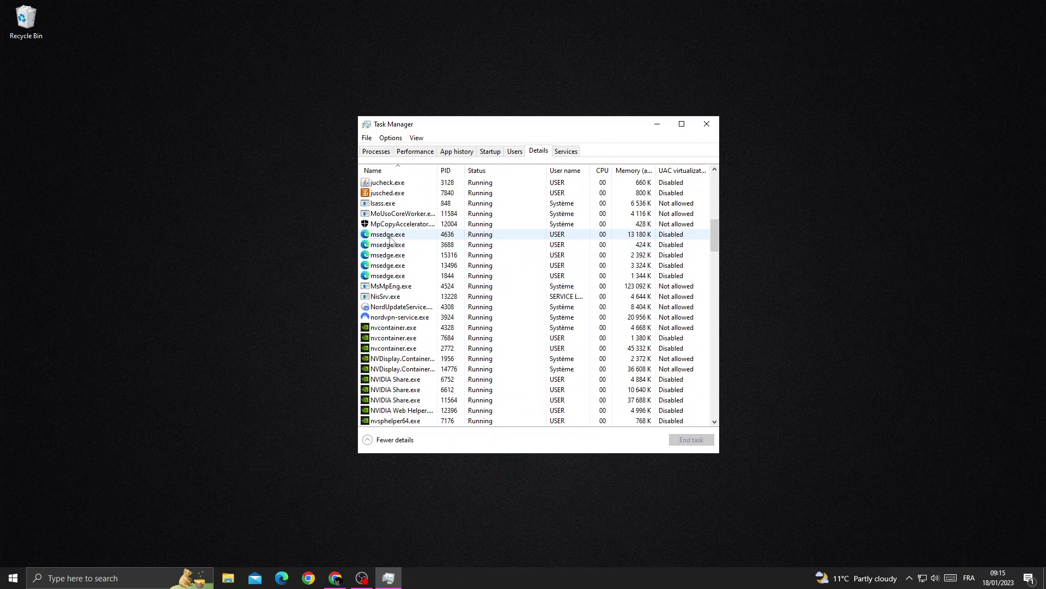
Set msedge.exe (PID 4636) to High priority, confirm the change, and close Task Manager.
right_click(395, 238)
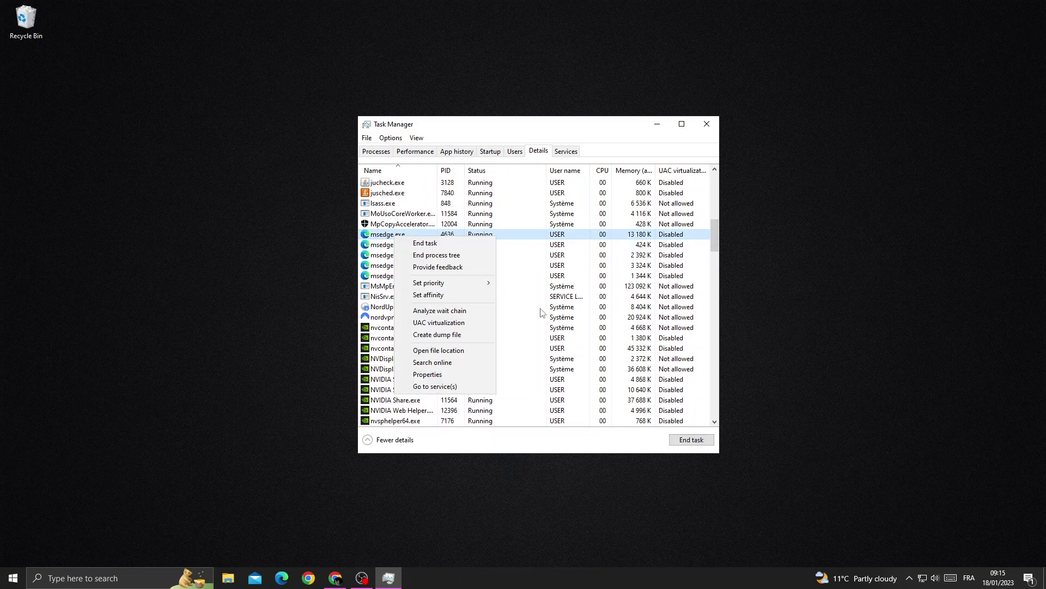
mouse_move(441, 282)
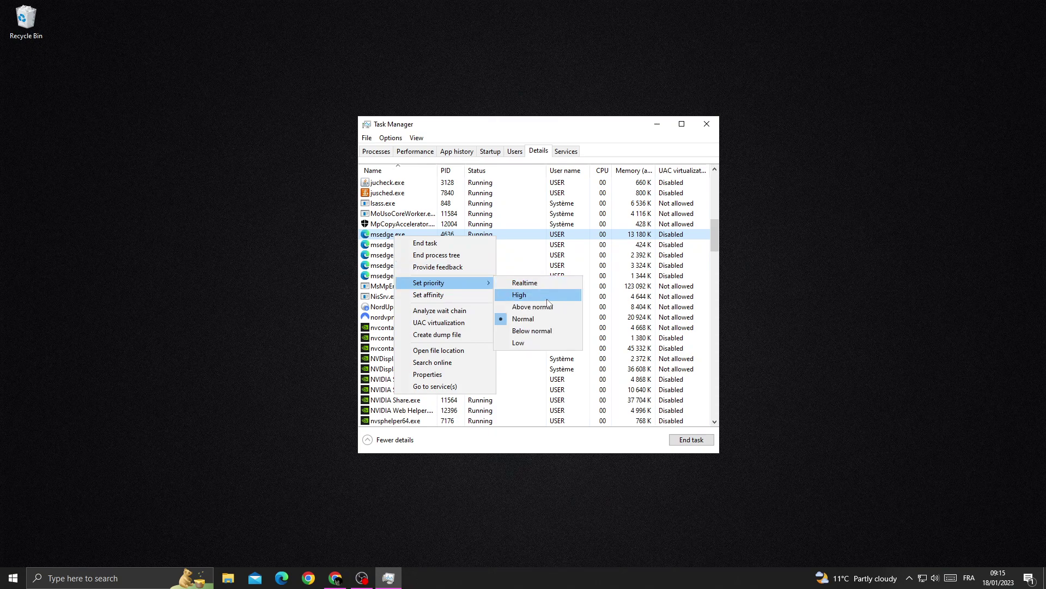
left_click(540, 294)
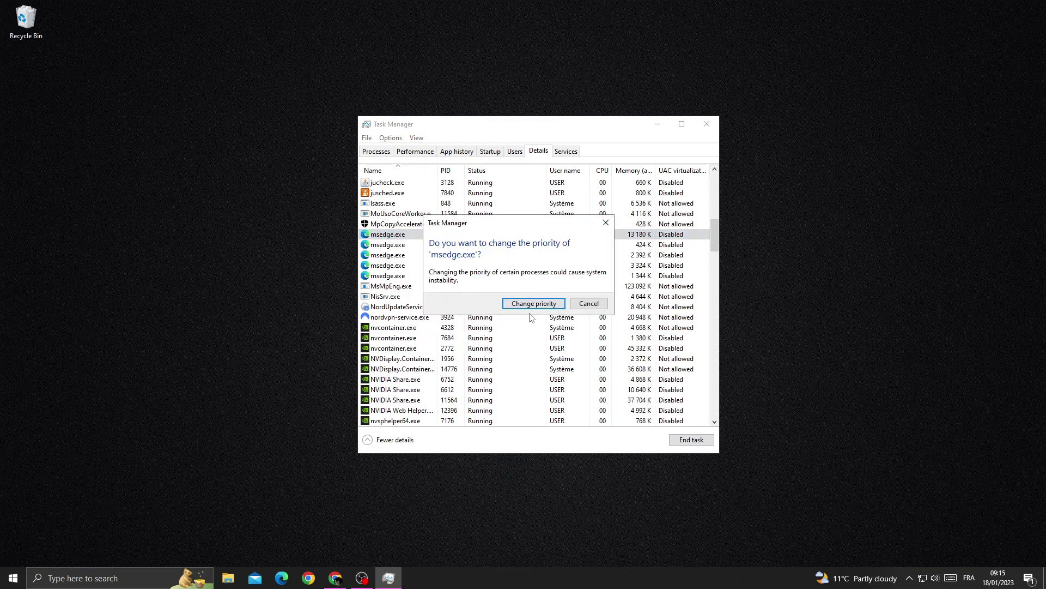
left_click(605, 223)
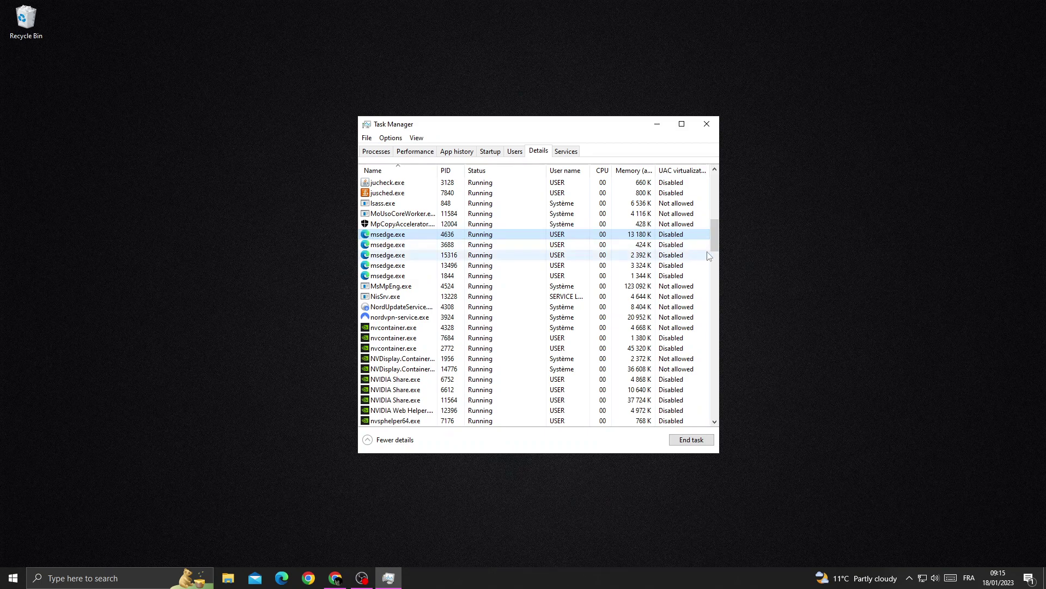
left_click_drag(715, 237, 715, 272)
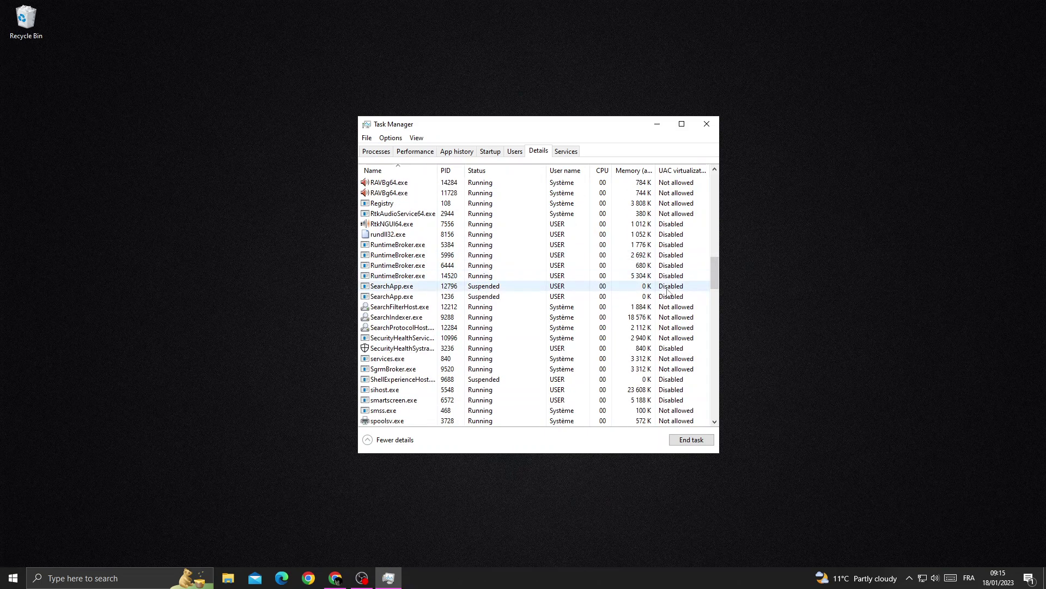
scroll(654, 286, "up", 3)
scroll(637, 294, "up", 3)
scroll(631, 299, "up", 2)
left_click(707, 125)
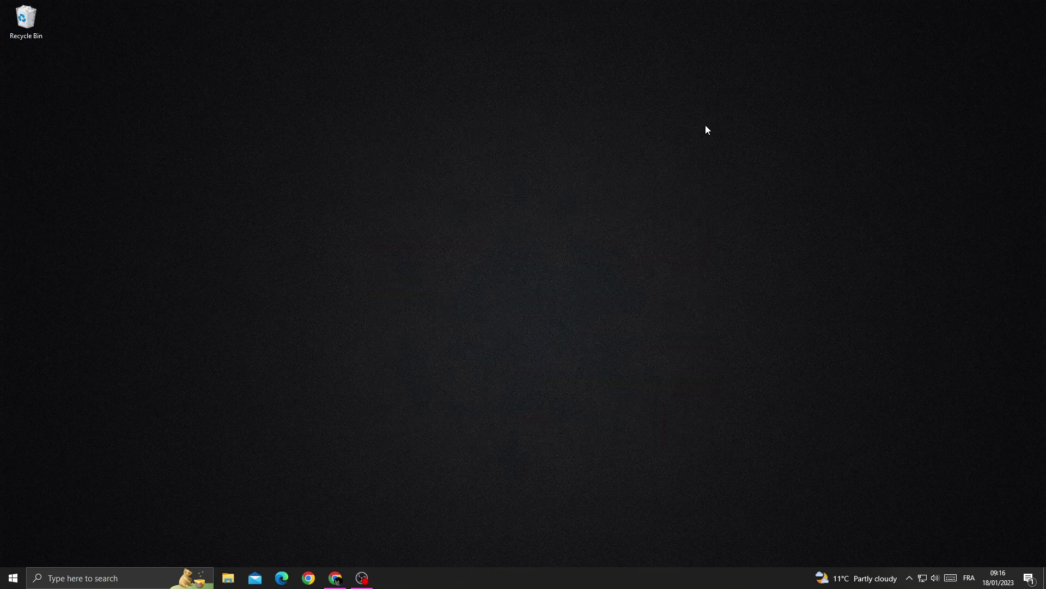